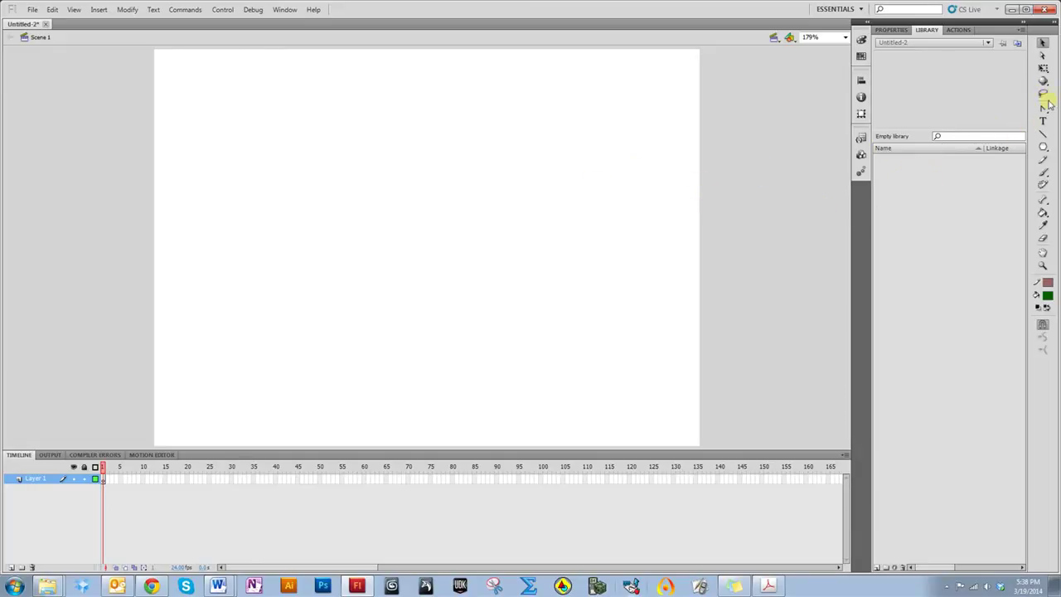
Set the PolyStar tool's style to star and draw a five-pointed green star.
click(1046, 152)
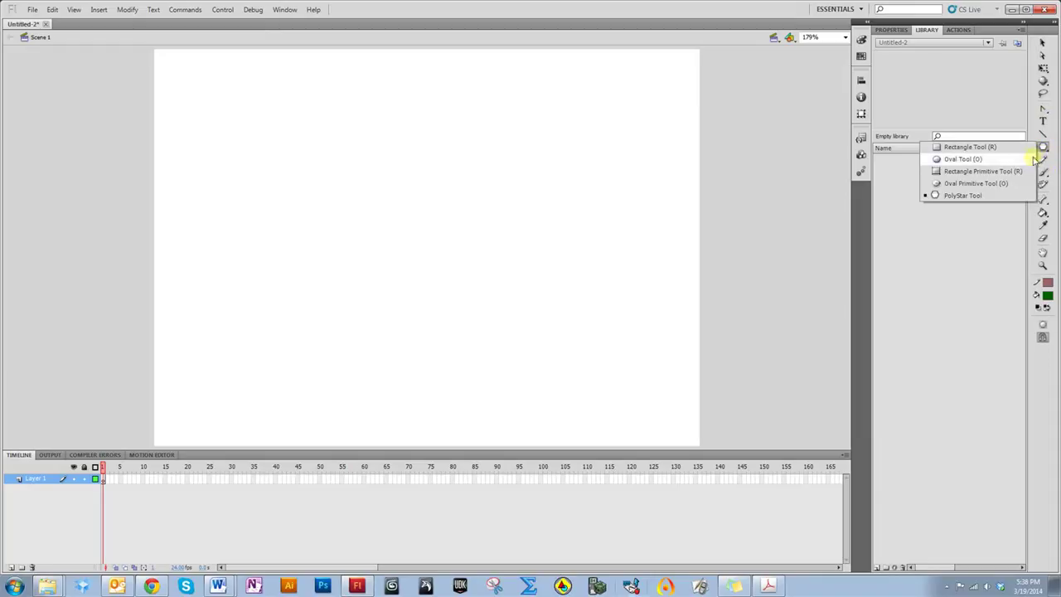
click(963, 195)
click(891, 30)
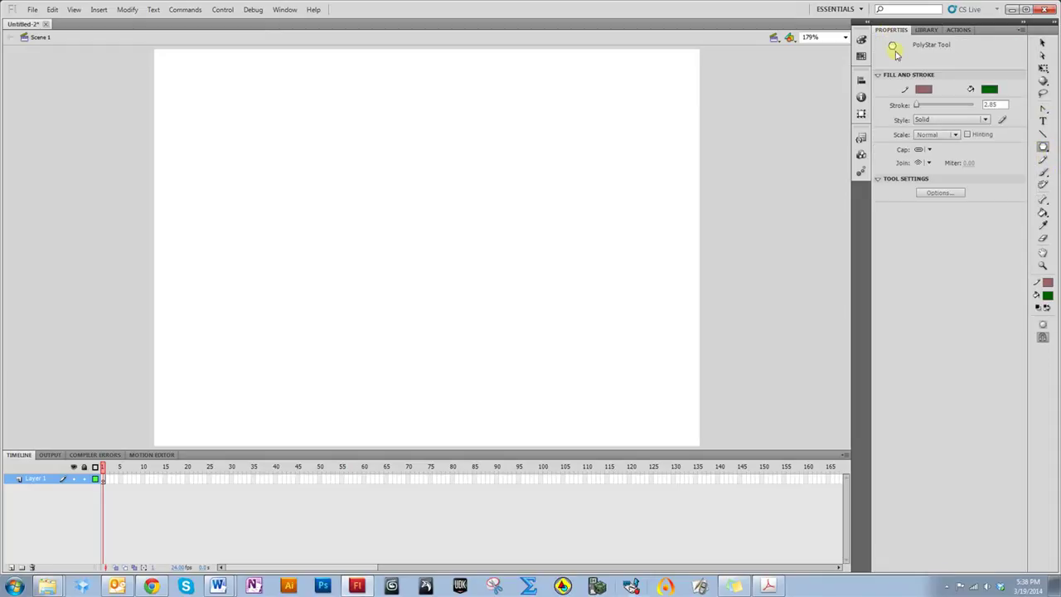
click(955, 195)
click(574, 268)
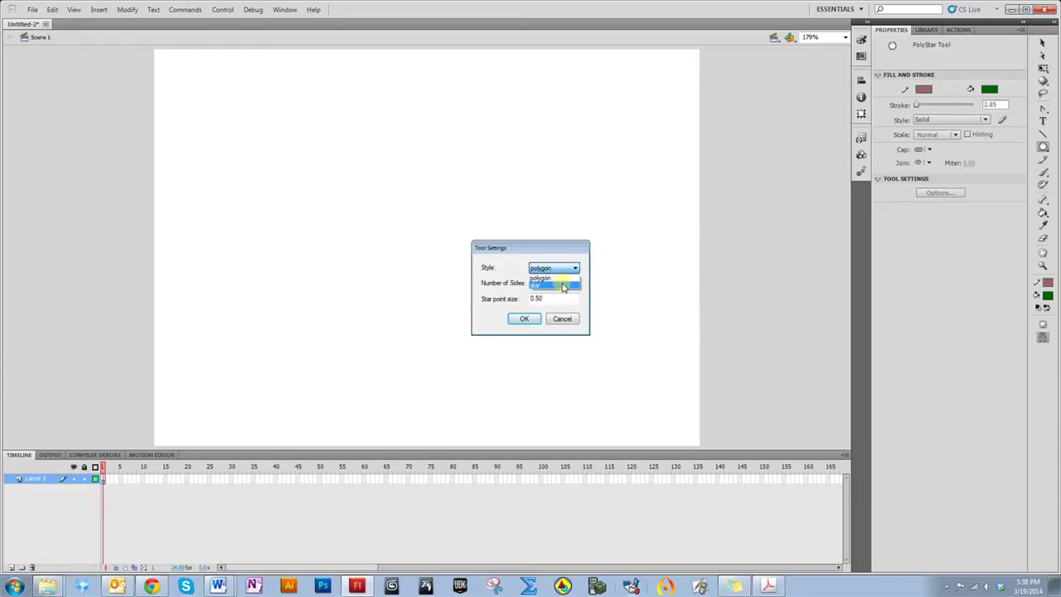
click(554, 290)
click(522, 320)
mouse_move(360, 215)
mouse_down()
mouse_move(402, 244)
mouse_move(398, 263)
mouse_up()
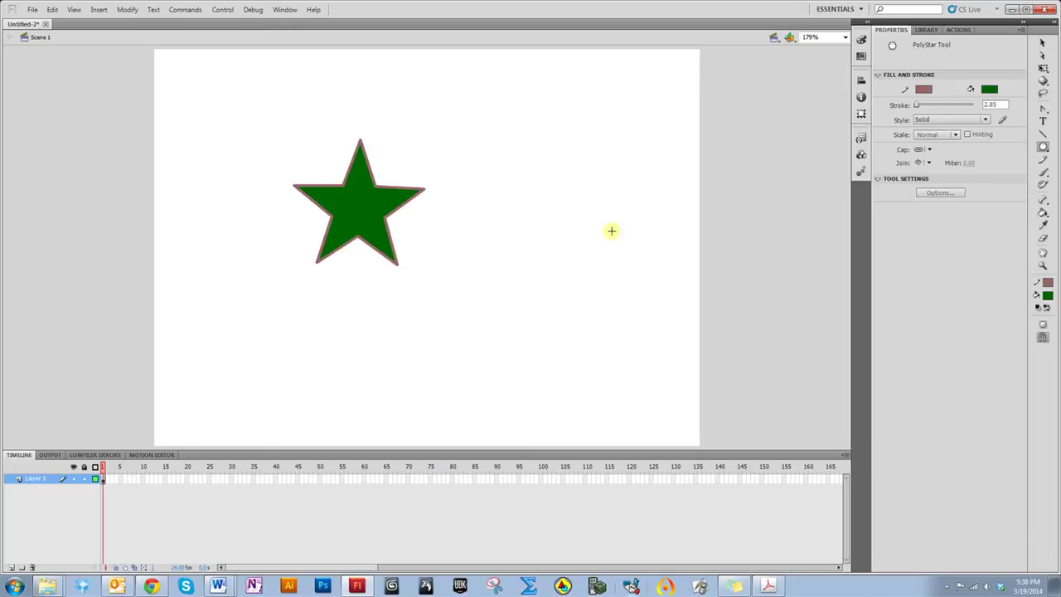
Select the star and drag it down and right toward the stage centre.
click(1043, 43)
drag(261, 105, 427, 282)
drag(348, 230, 445, 279)
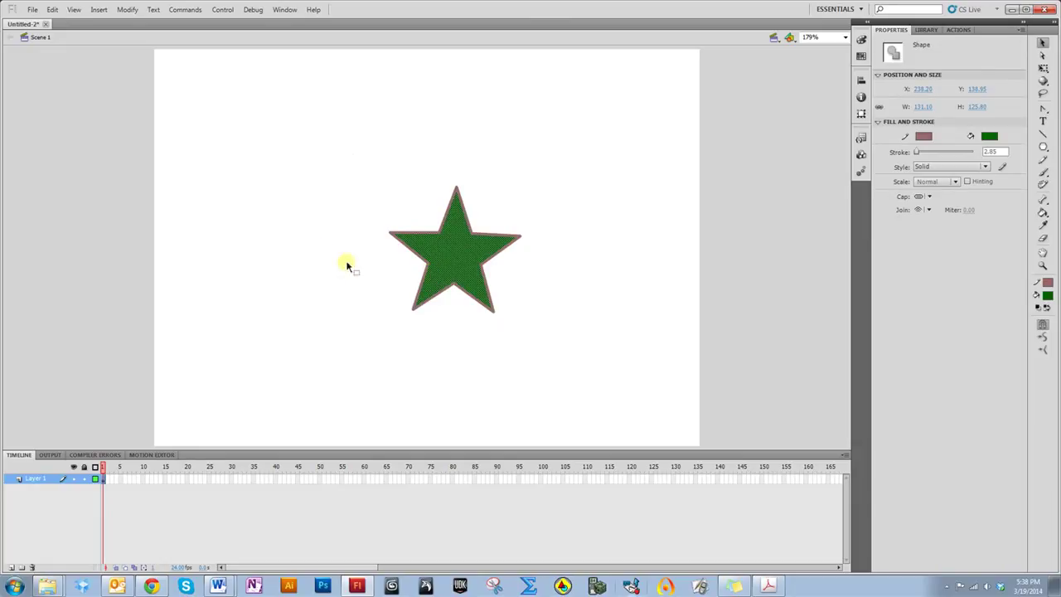
Convert the star into a Movie Clip symbol named 'star'.
right_click(451, 252)
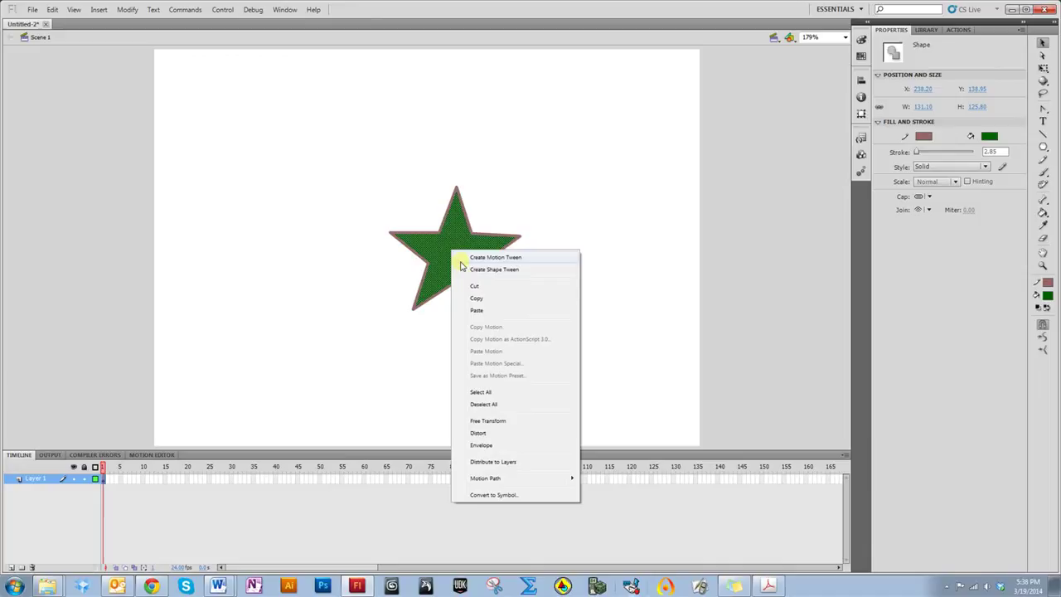
click(483, 495)
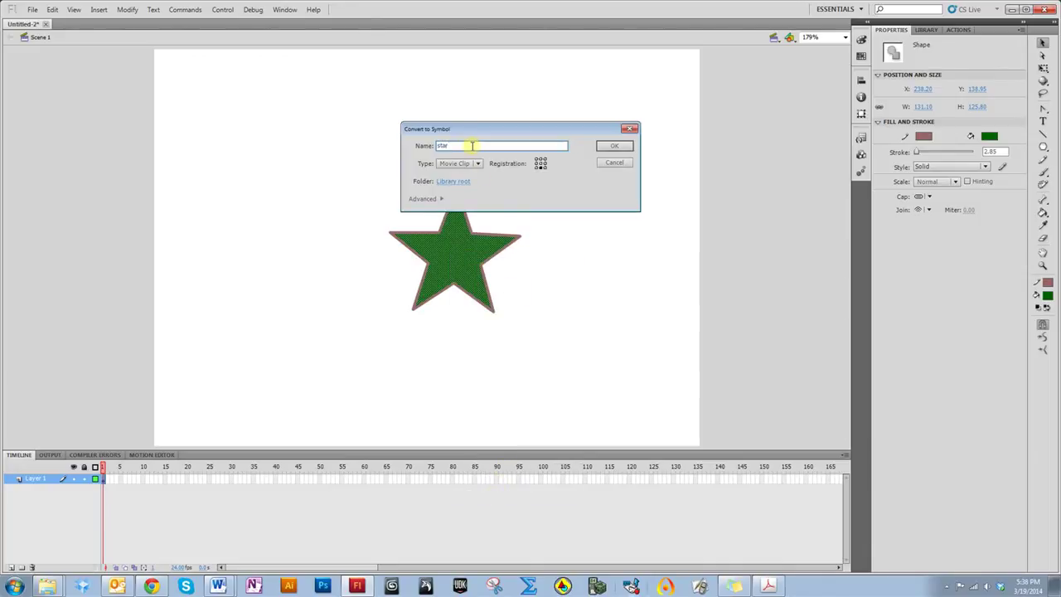
text(star)
key(Return)
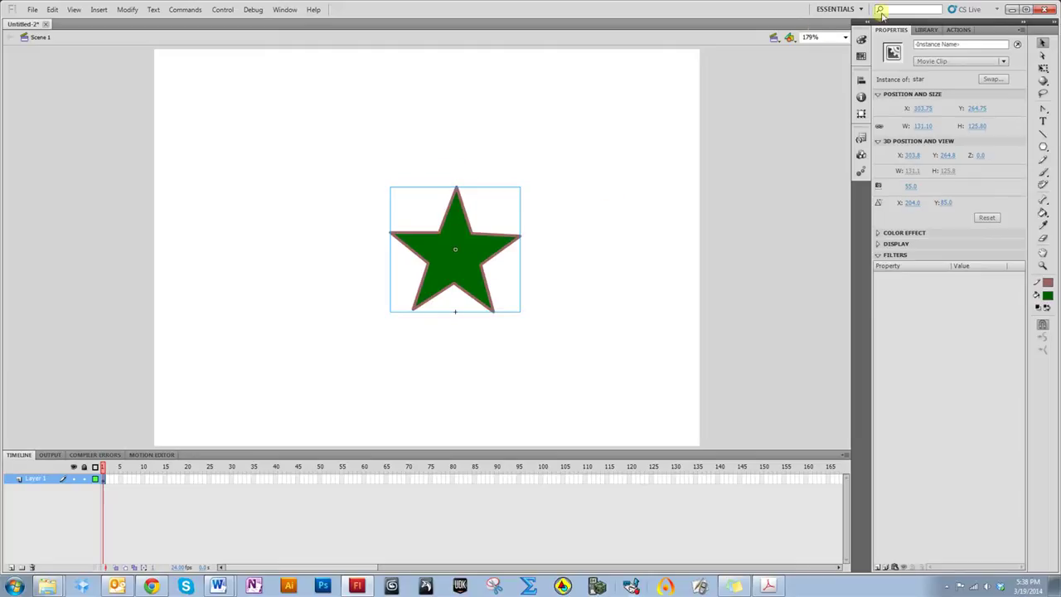
With the 3D Translation tool, raise the star and push it back to Z 282.0.
click(1042, 81)
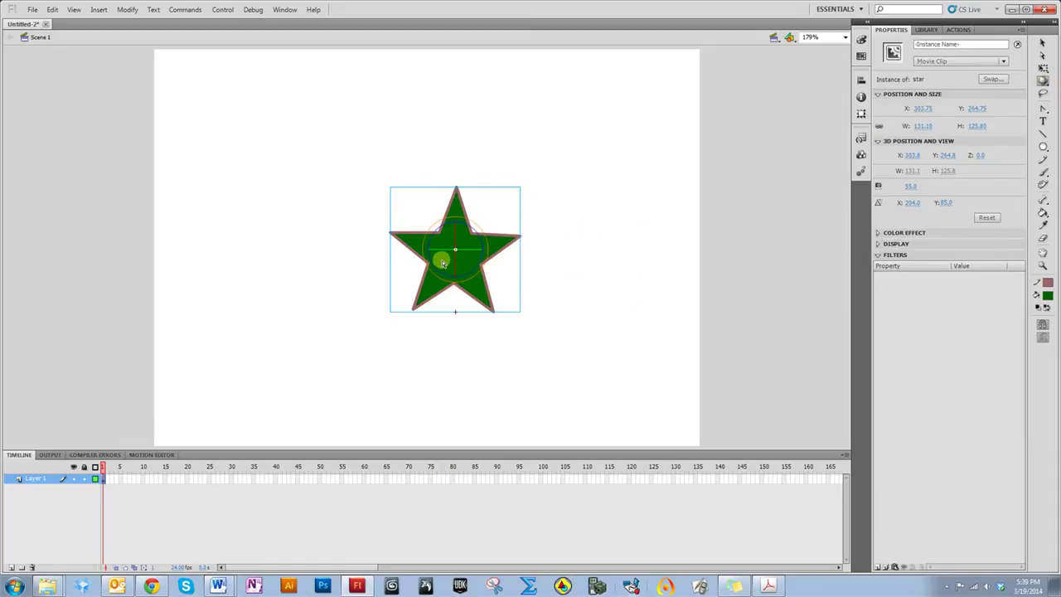
click(1041, 83)
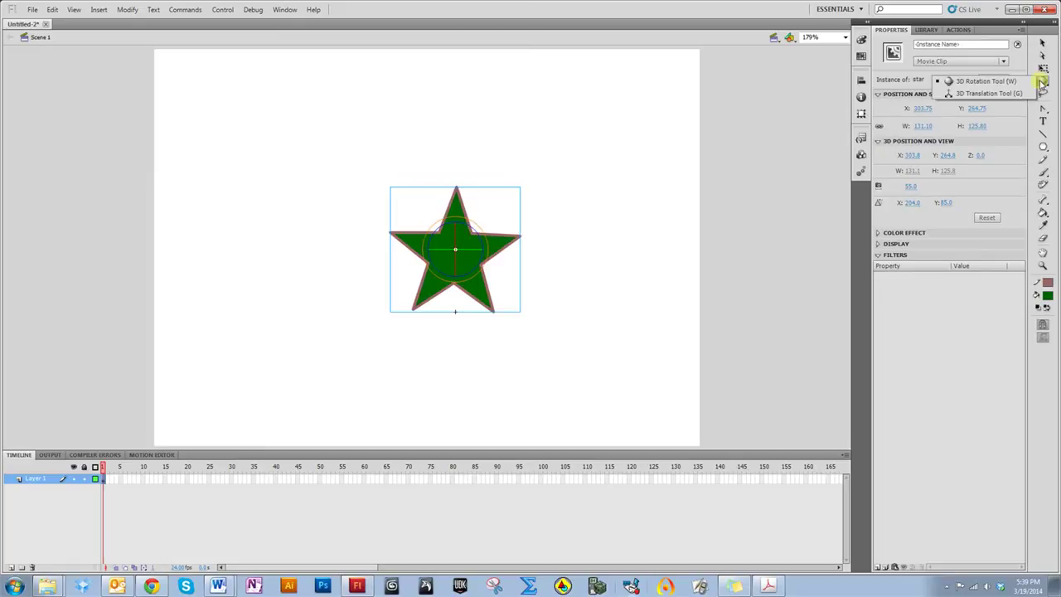
click(1031, 93)
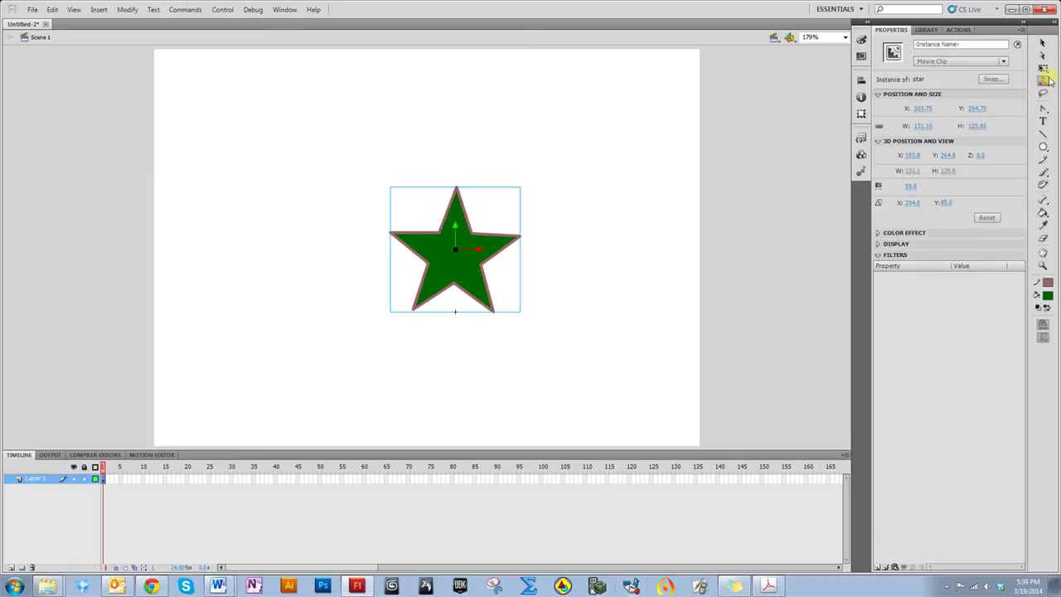
click(1045, 83)
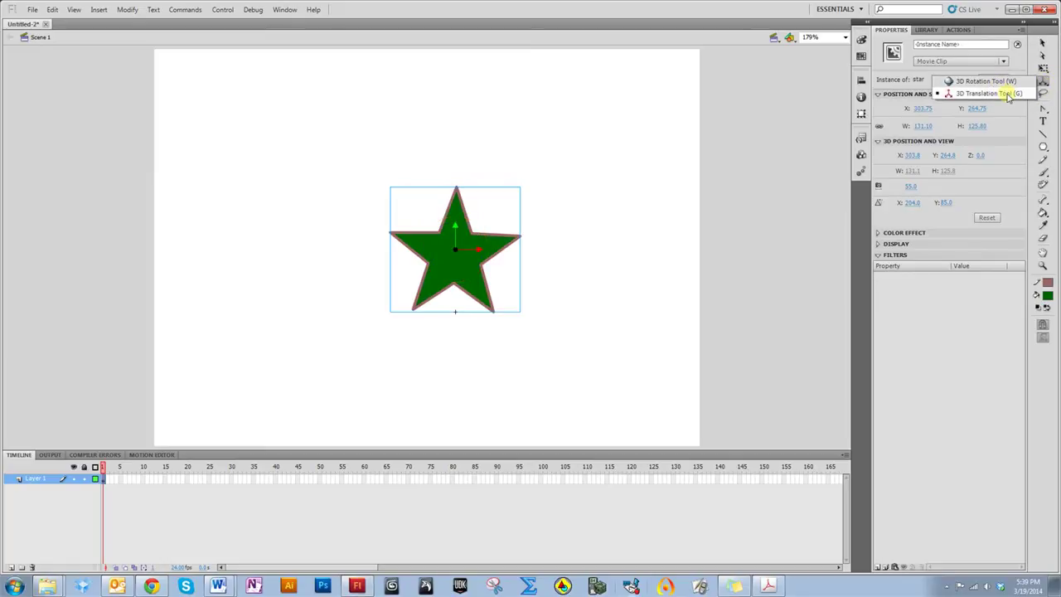
click(1009, 94)
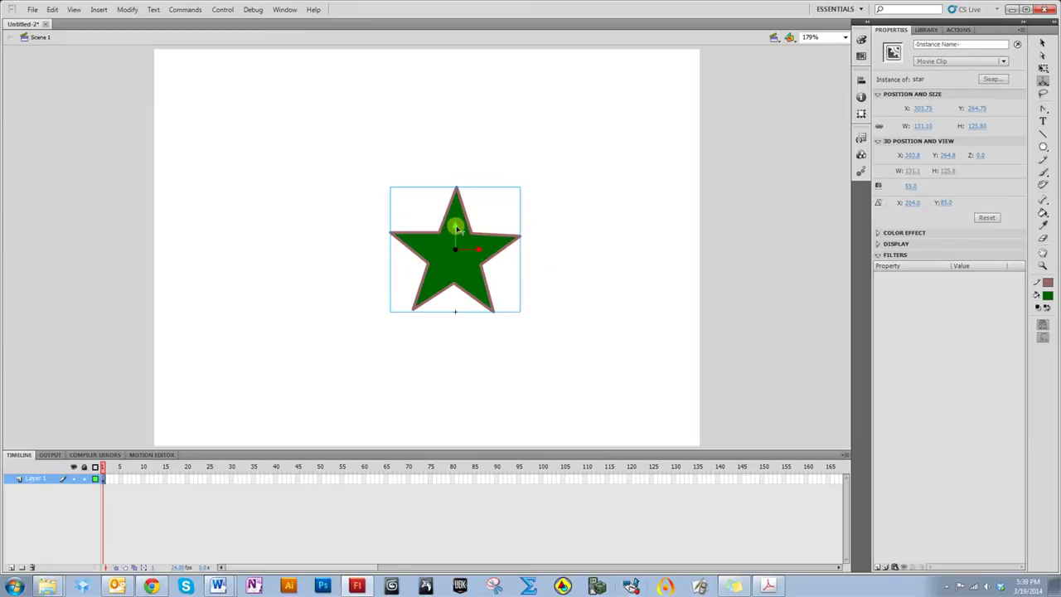
drag(457, 229, 469, 211)
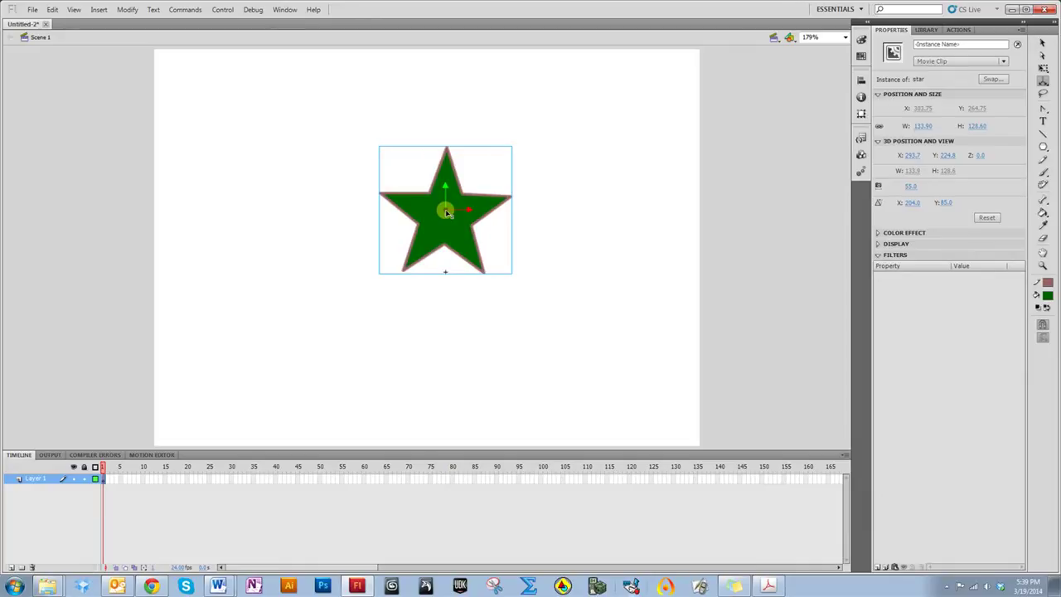
drag(445, 212, 253, 5)
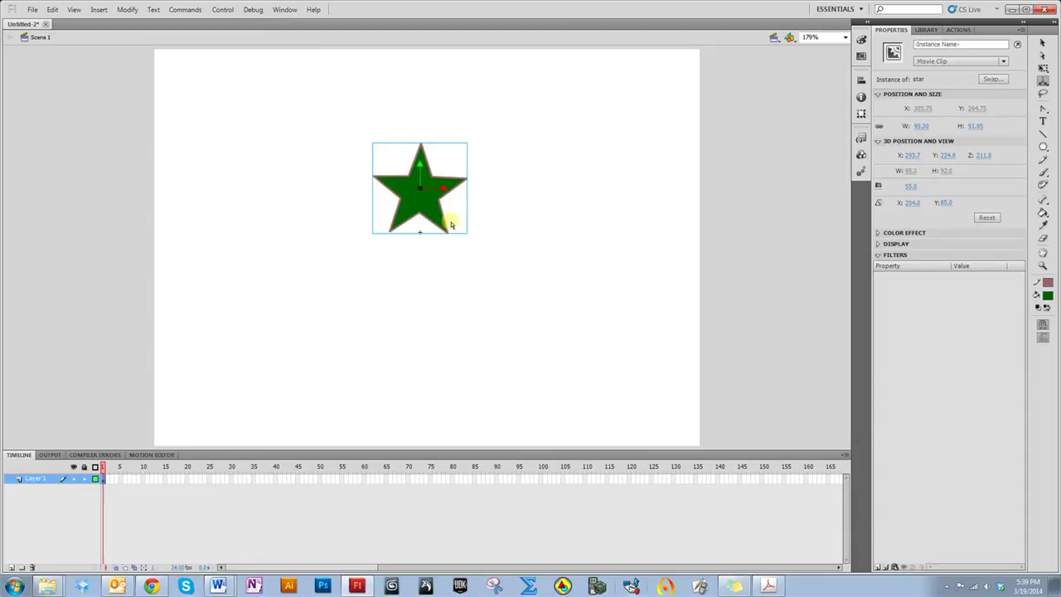
drag(420, 187, 365, 101)
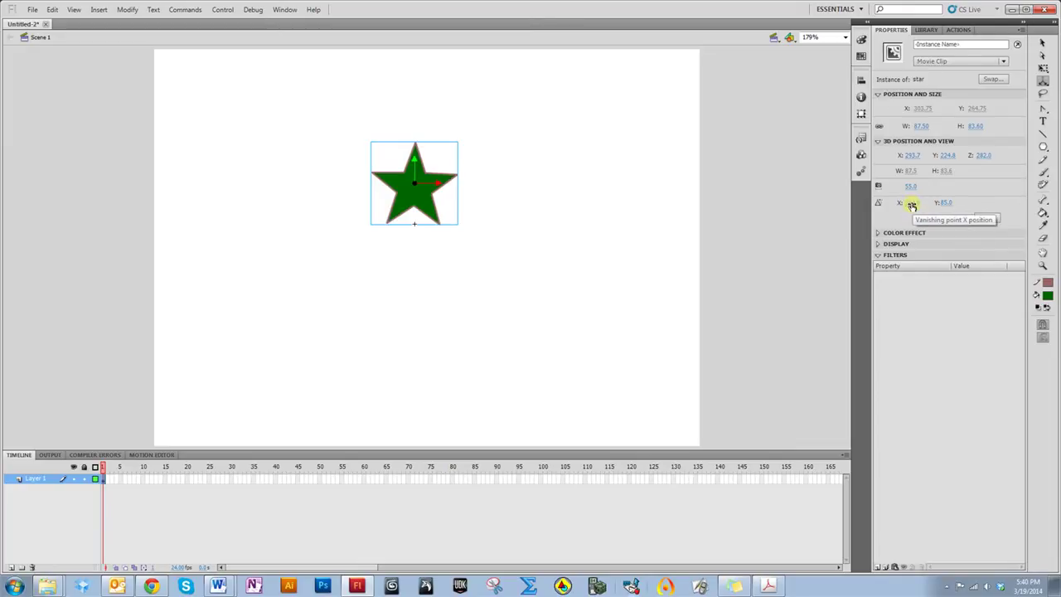
Scrub the vanishing point to X 355.0 and Y 195.0 in the 3D Position and View properties.
drag(912, 206, 995, 194)
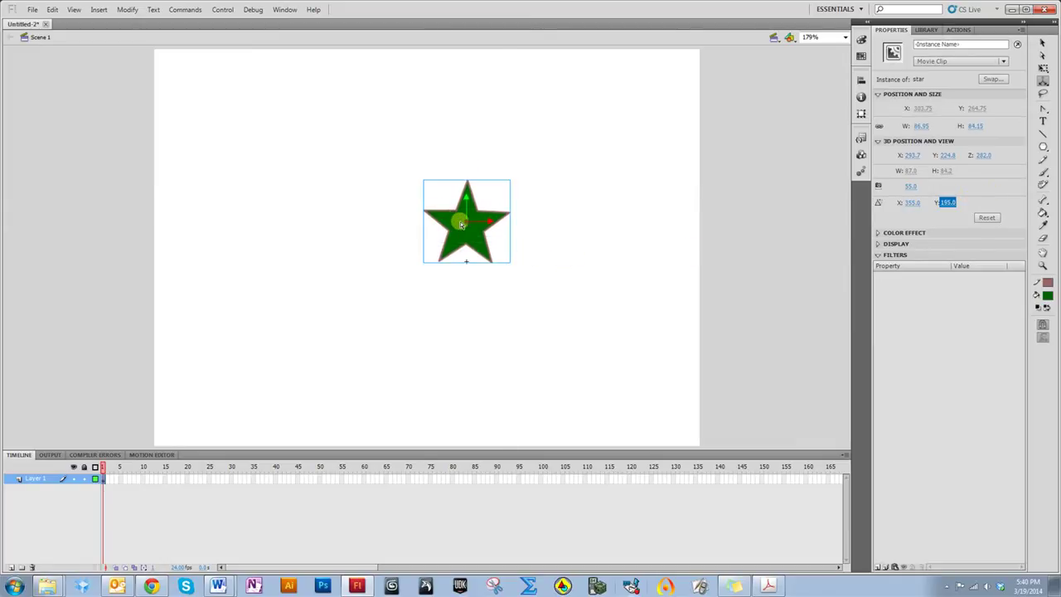
drag(468, 222, 509, 307)
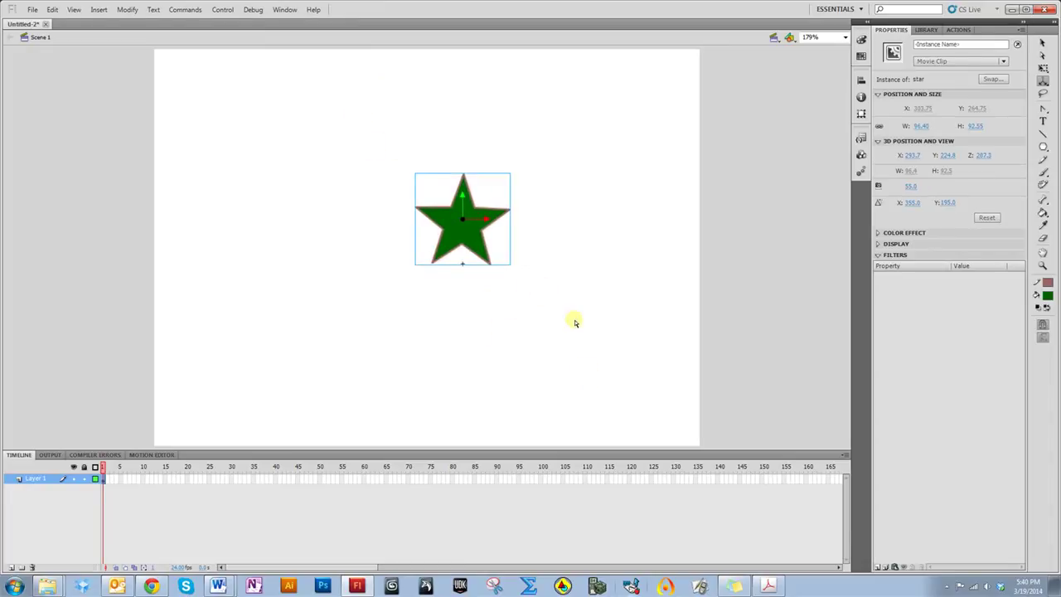
Tilt the star with the 3D Rotation tool, then undo the last rotation.
click(1042, 81)
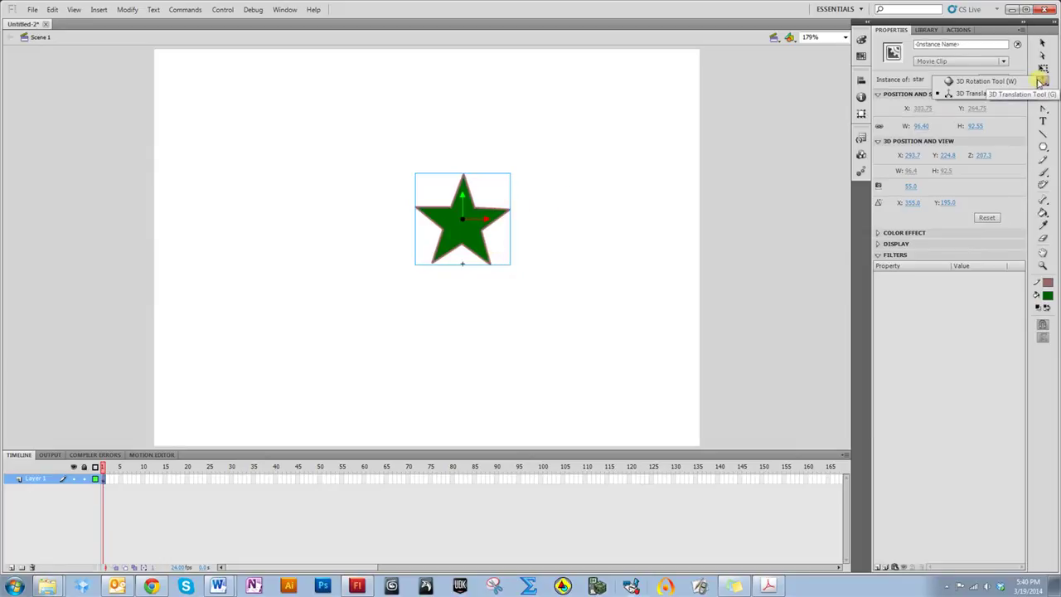
click(1028, 81)
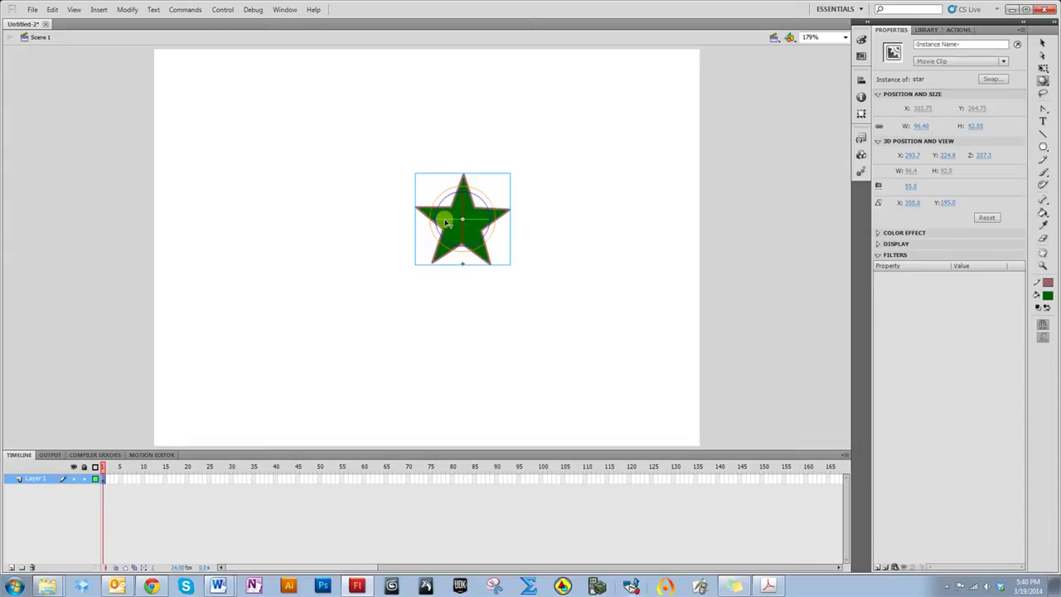
drag(445, 220, 425, 249)
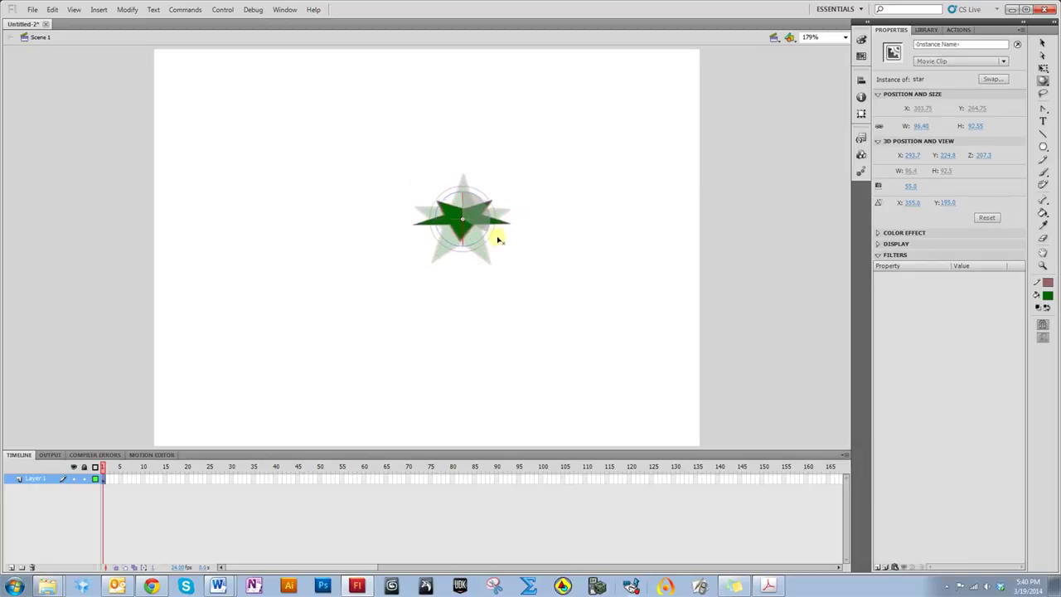
drag(520, 298, 475, 307)
mouse_move(448, 197)
mouse_down()
mouse_move(434, 208)
mouse_move(445, 279)
mouse_move(582, 299)
mouse_move(443, 200)
mouse_move(426, 207)
mouse_move(450, 181)
mouse_move(450, 216)
mouse_move(499, 279)
mouse_move(434, 201)
mouse_move(447, 276)
mouse_move(434, 213)
mouse_move(448, 228)
mouse_move(472, 219)
mouse_move(452, 224)
mouse_move(451, 203)
mouse_up()
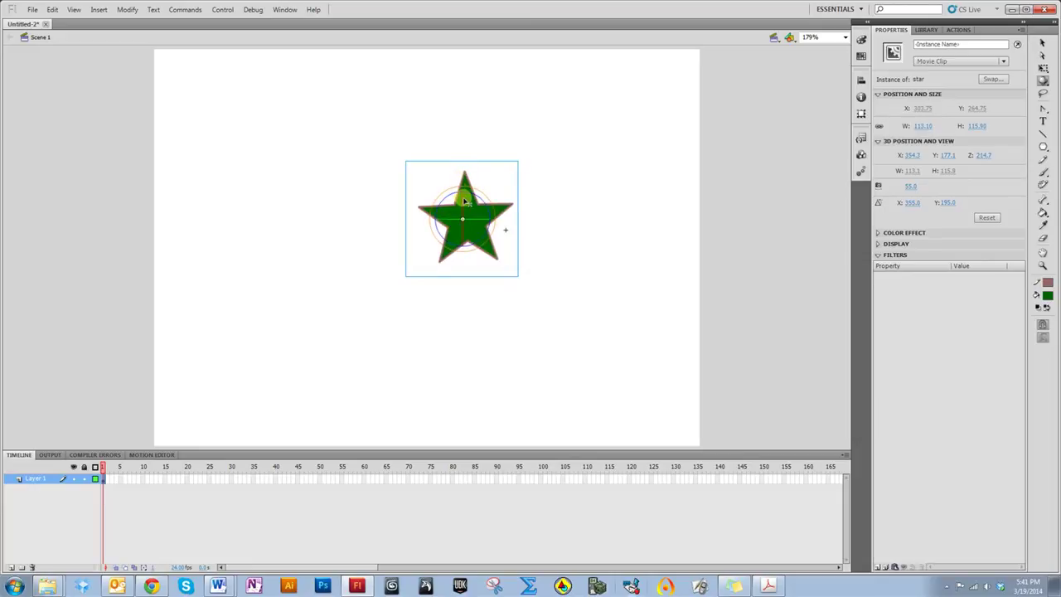
key(ctrl+z)
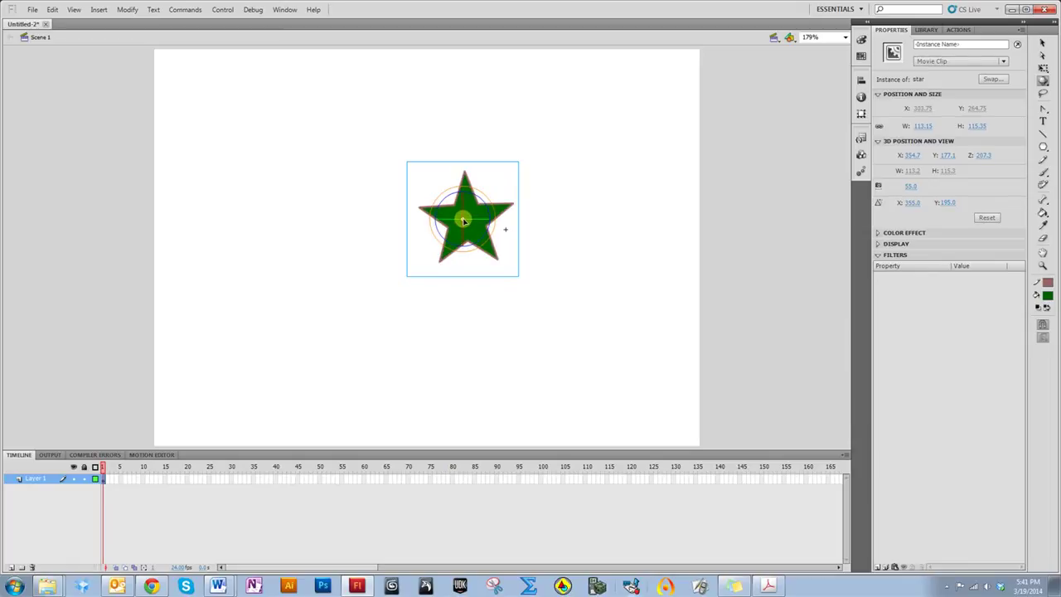
Move the 3D rotation centre to the star's top tip and rotate the star around it.
drag(462, 221, 466, 172)
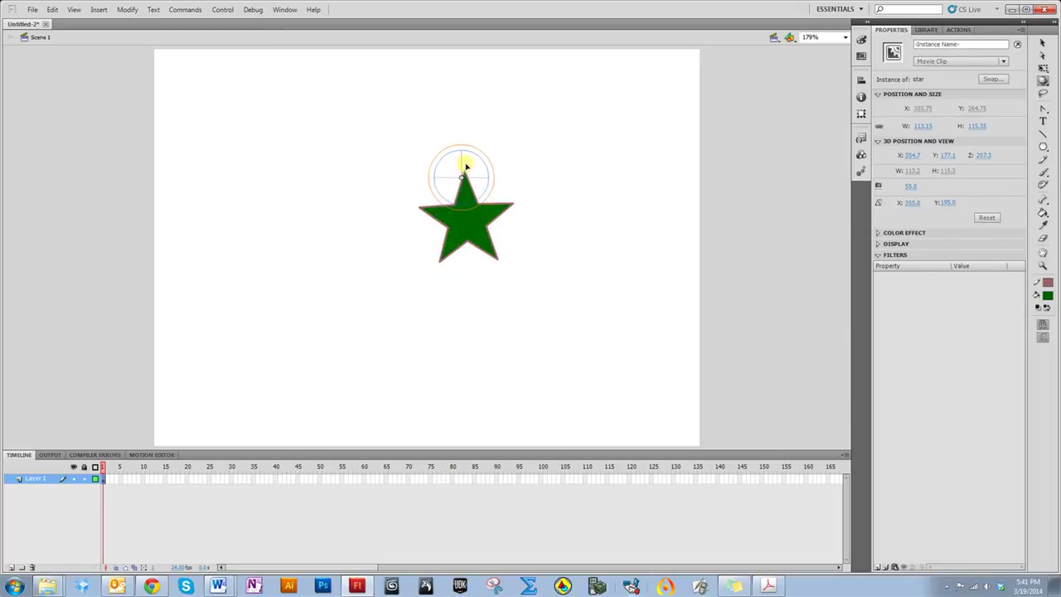
click(467, 156)
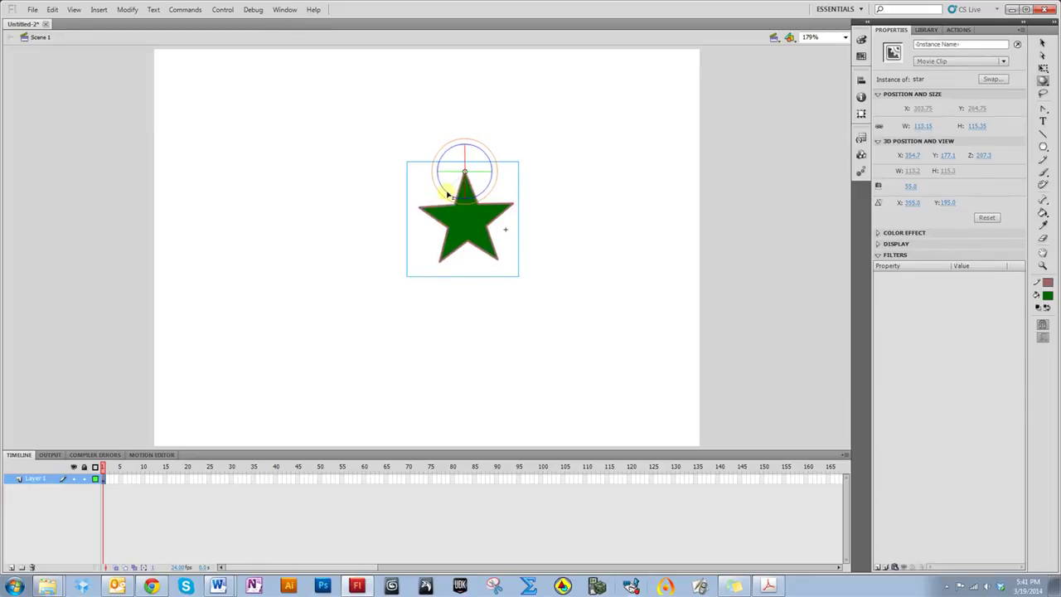
drag(446, 194, 485, 340)
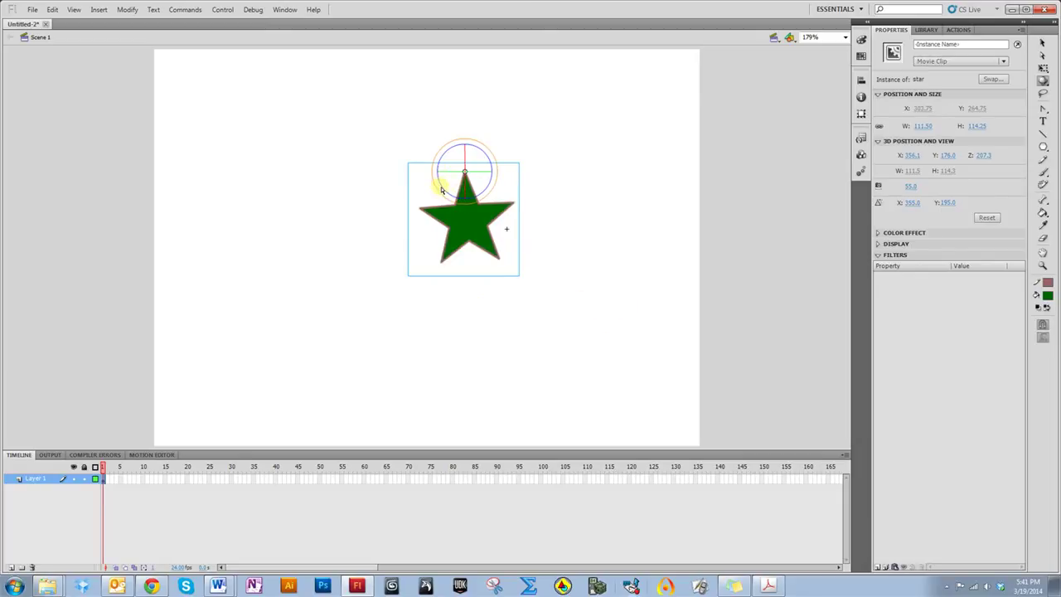
drag(444, 189, 446, 228)
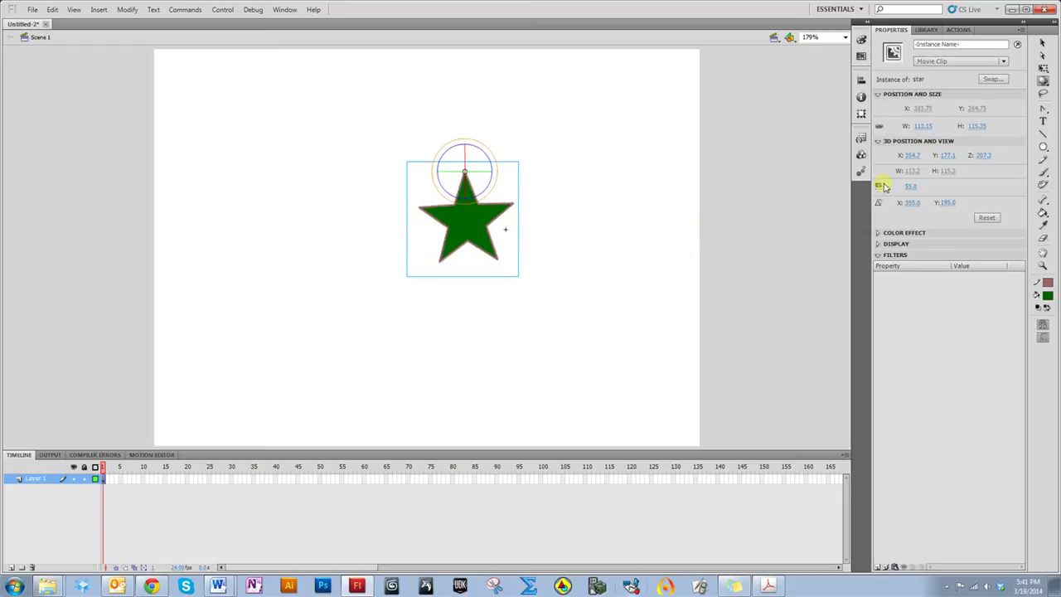
Drag the star's 3D centre back to its middle with the 3D Translation tool and tilt the star.
click(912, 190)
click(1042, 80)
click(1015, 90)
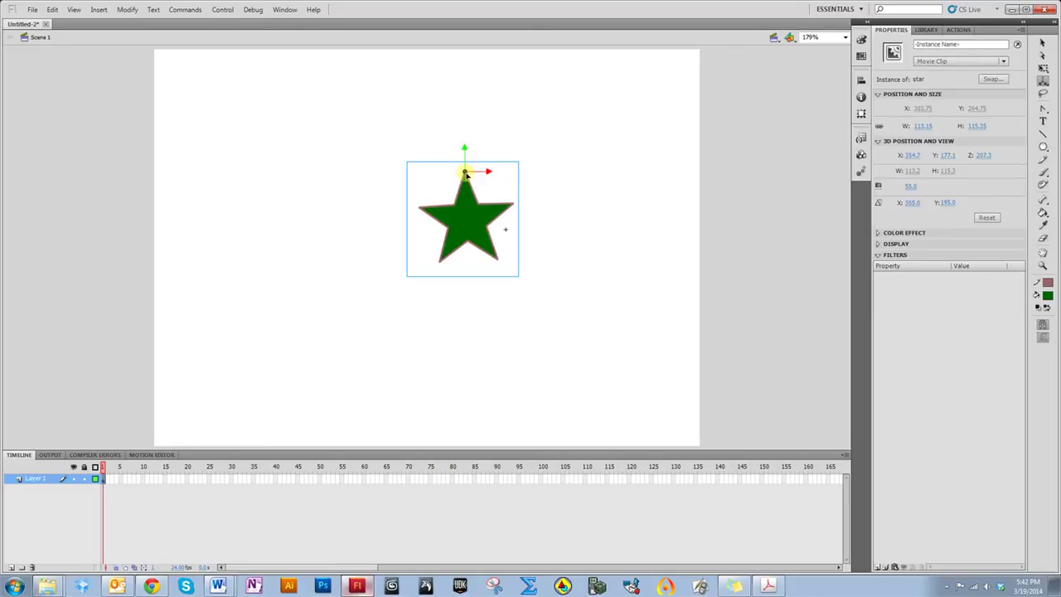
drag(465, 172, 468, 220)
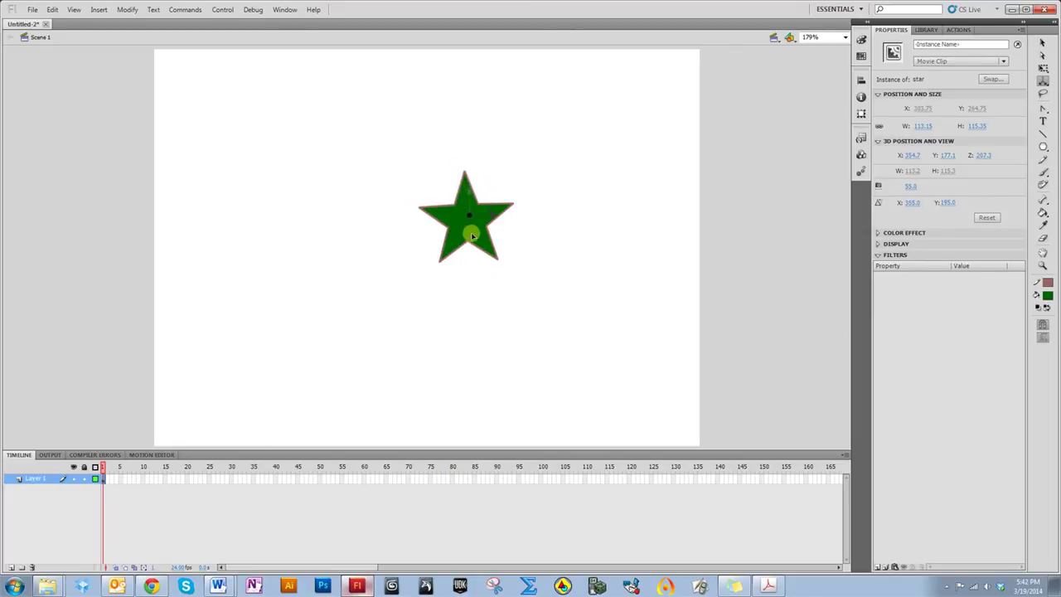
click(469, 241)
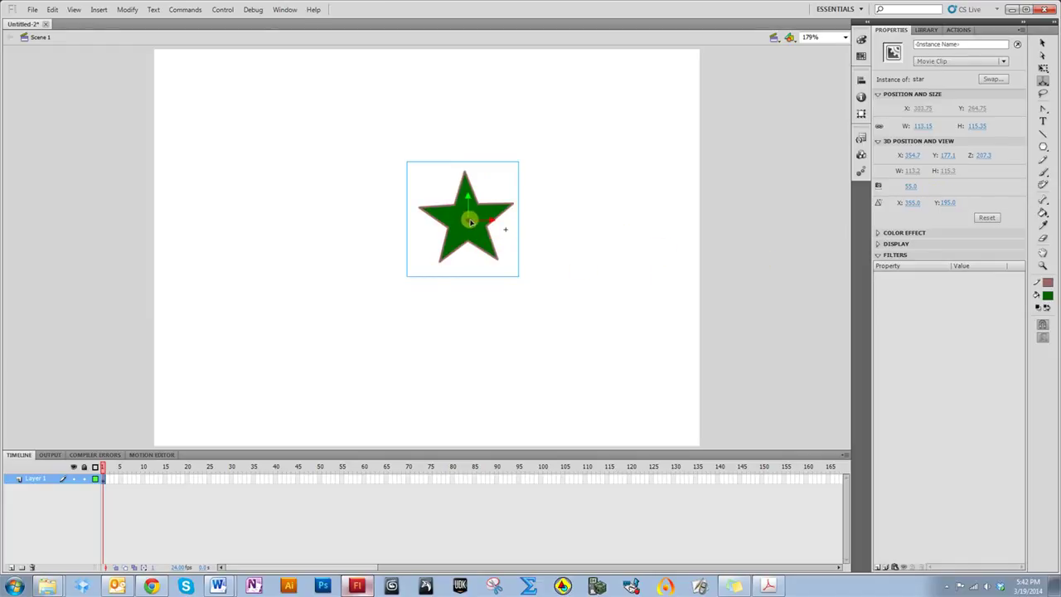
drag(469, 222, 502, 294)
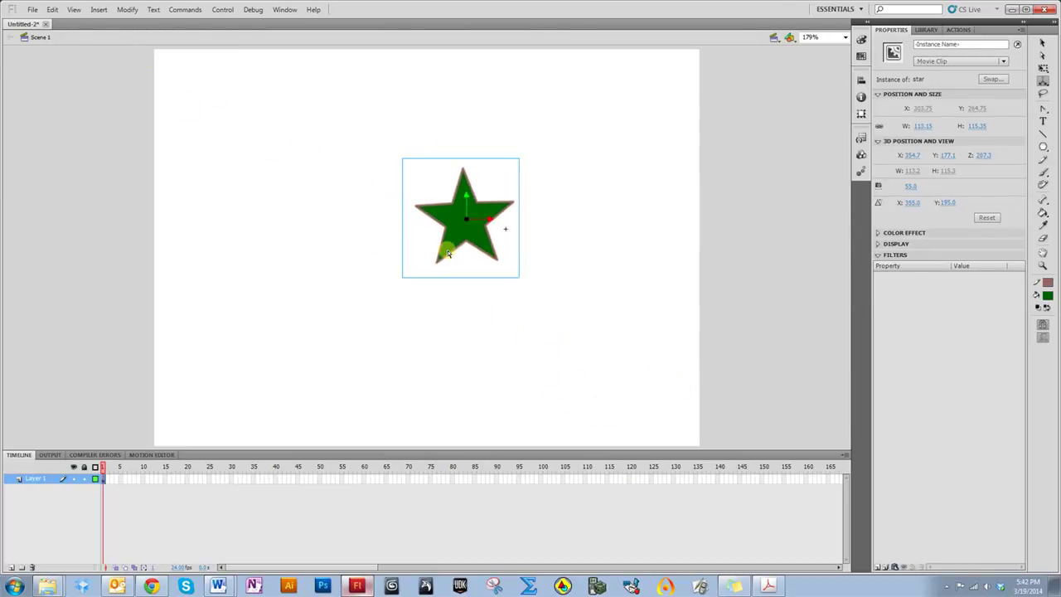
Set the perspective angle to 80, rotate the star to preview it, then undo.
click(913, 188)
text(80)
key(Return)
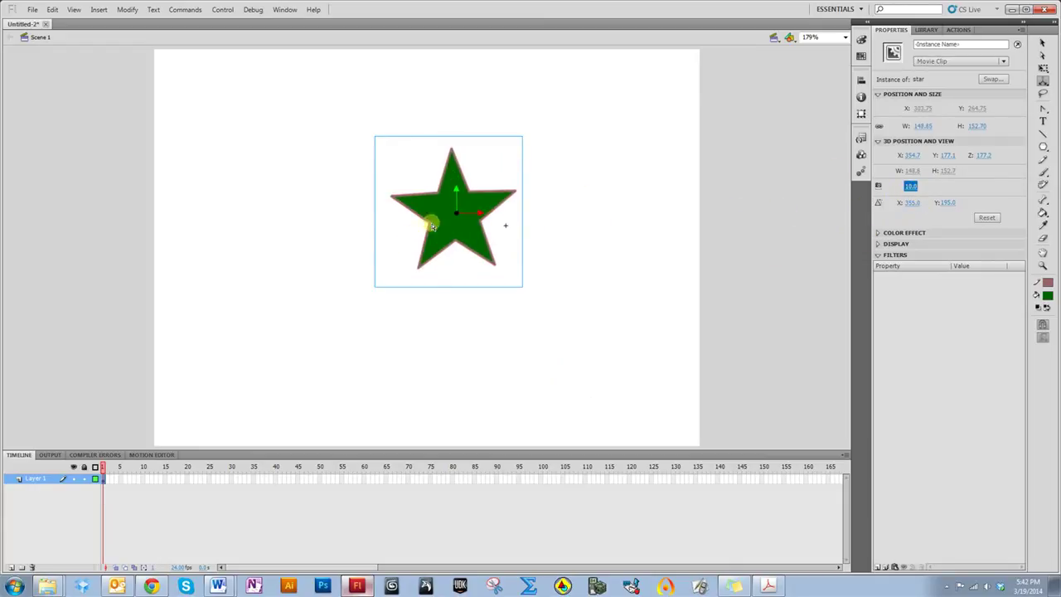
drag(456, 216, 464, 303)
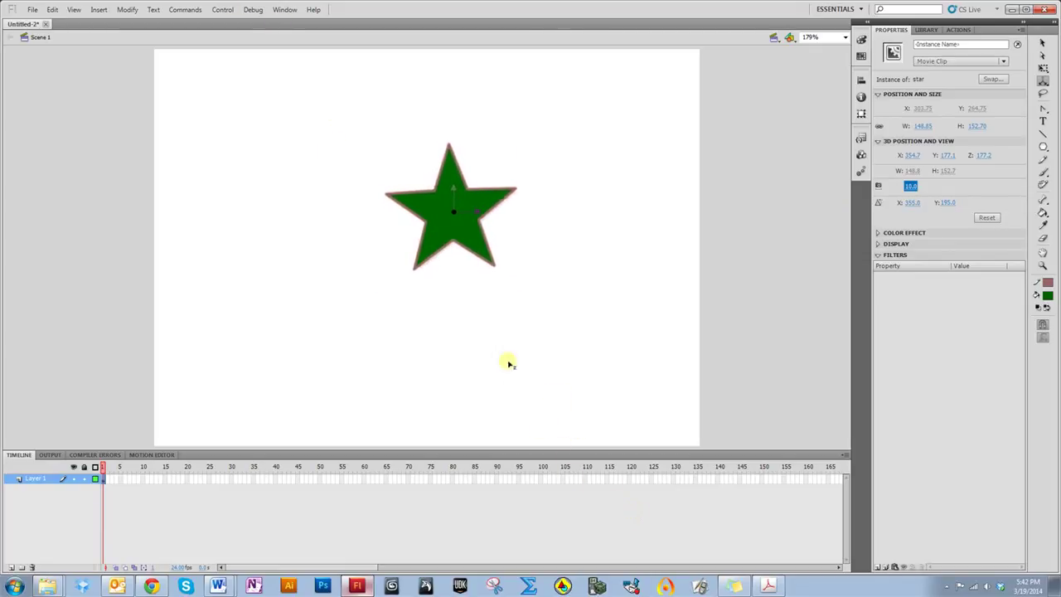
key(ctrl+z)
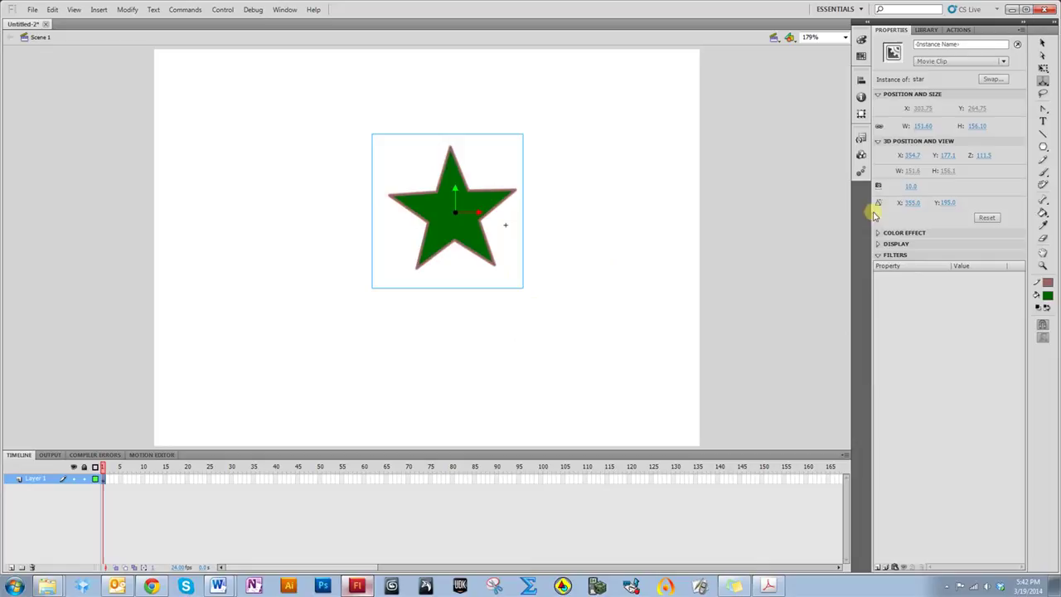
Try a perspective angle of 100 with a test tilt, then settle on 55.
click(910, 186)
text(100)
key(Return)
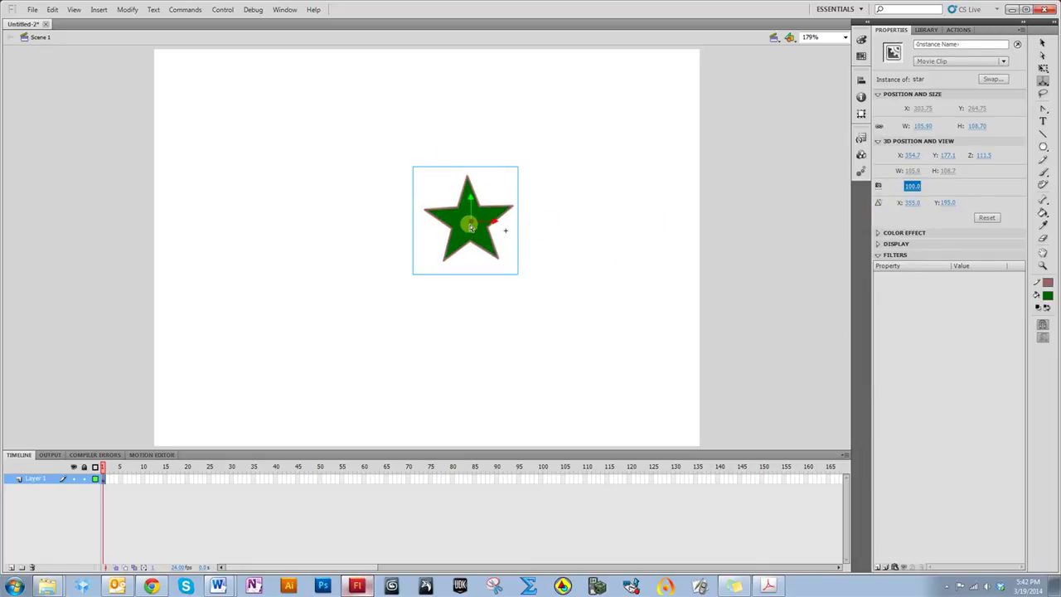
drag(470, 224, 461, 247)
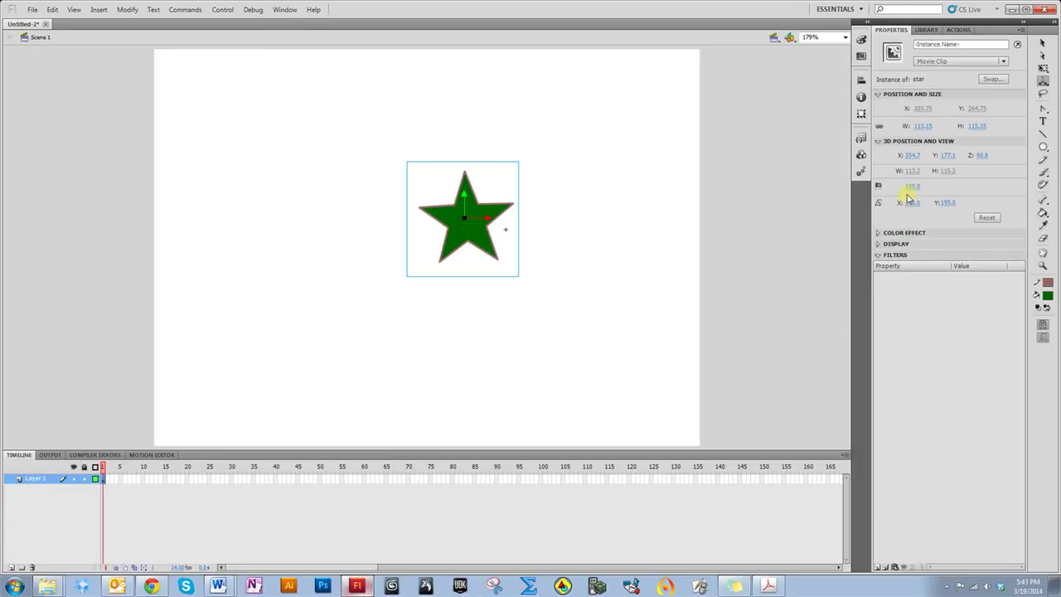
click(911, 187)
key(Return)
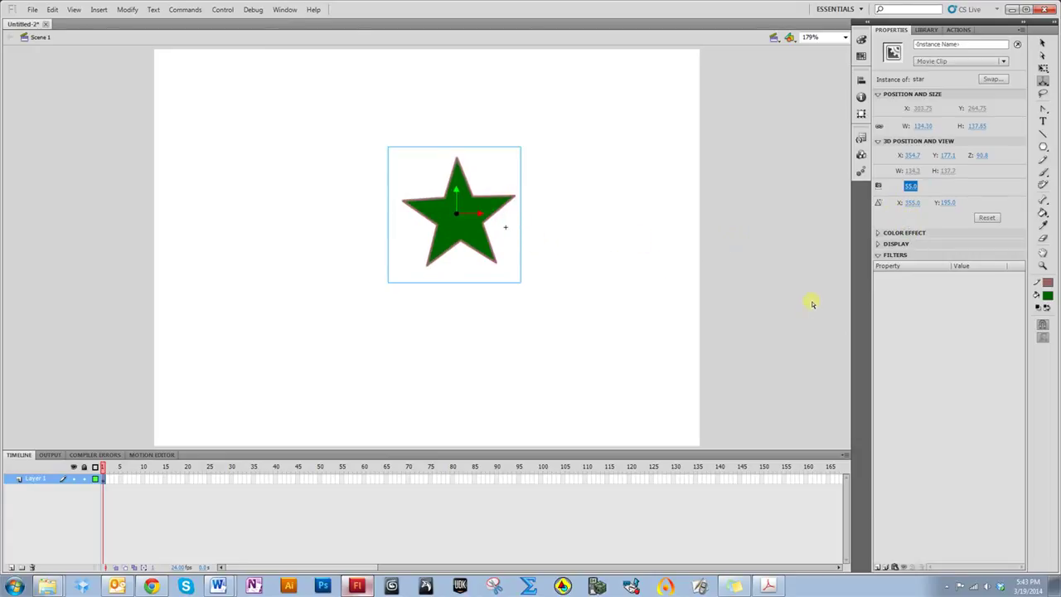